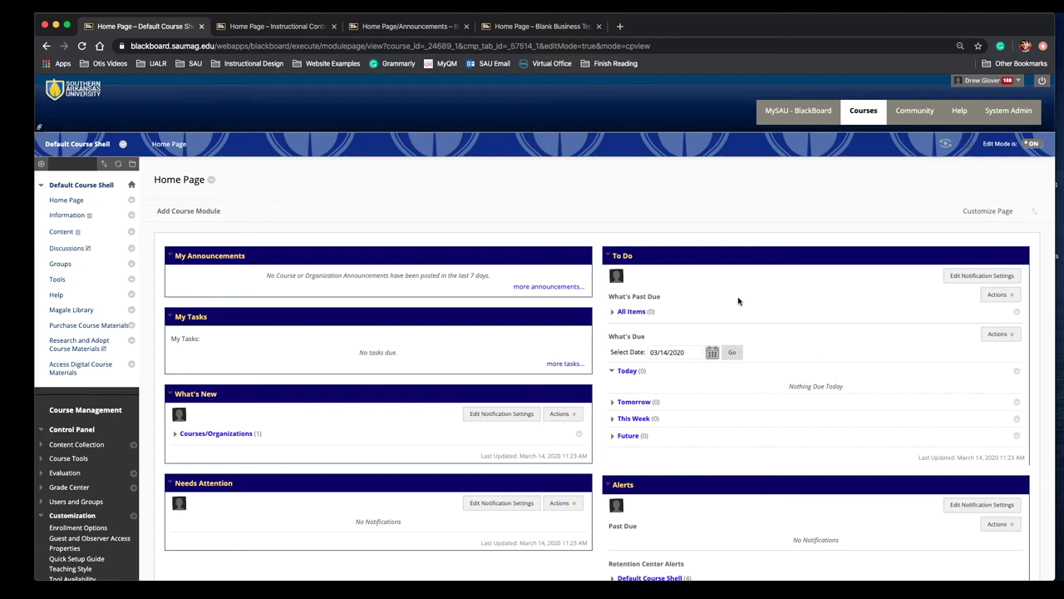
View the Blank SAU and Blank Business template courses, then open the Default Course Shell's Information area
left_click(73, 216)
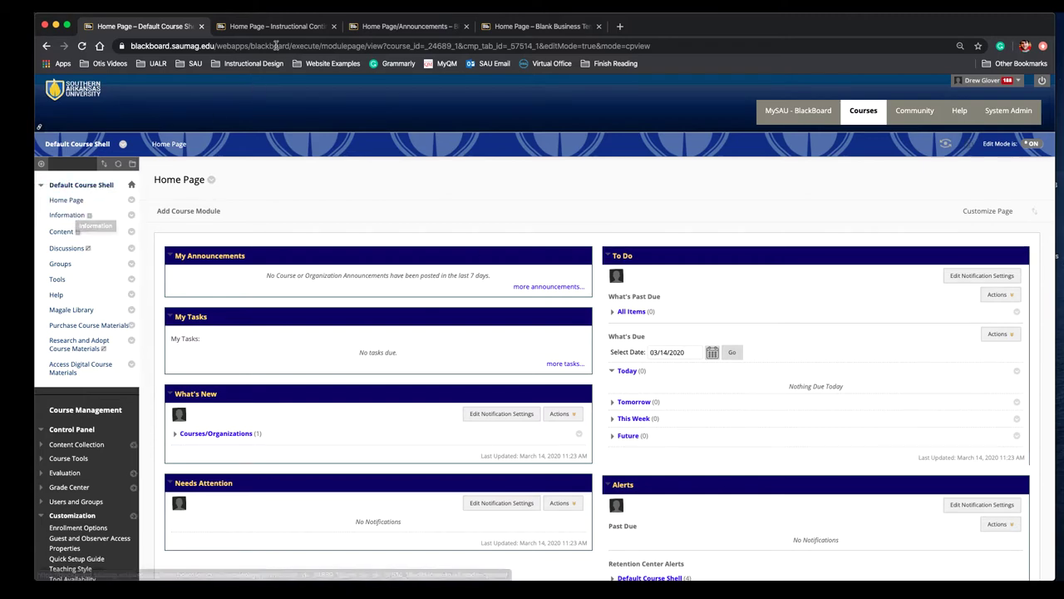
left_click(409, 26)
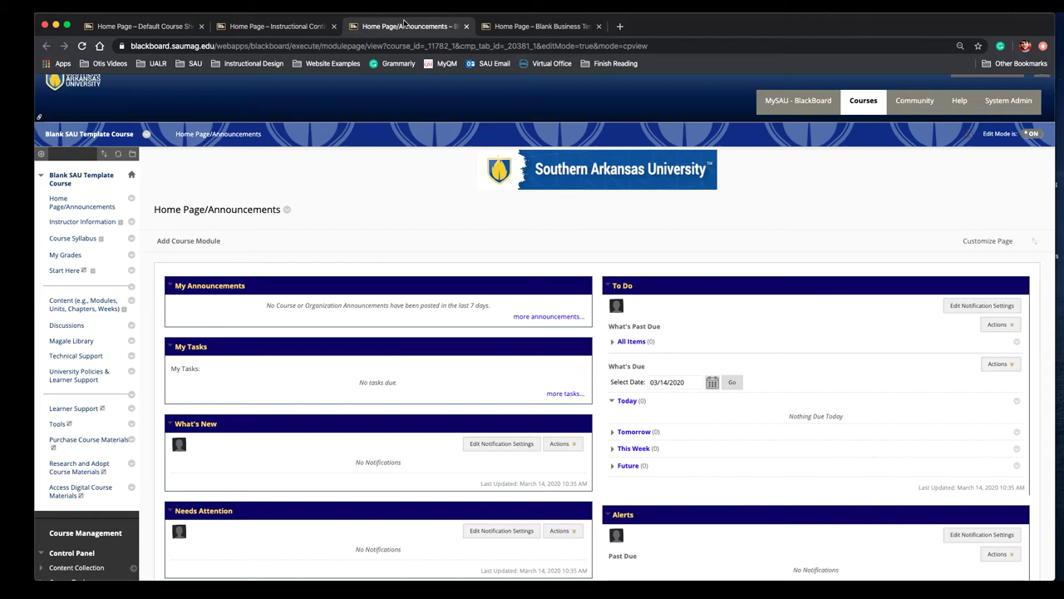
left_click(543, 27)
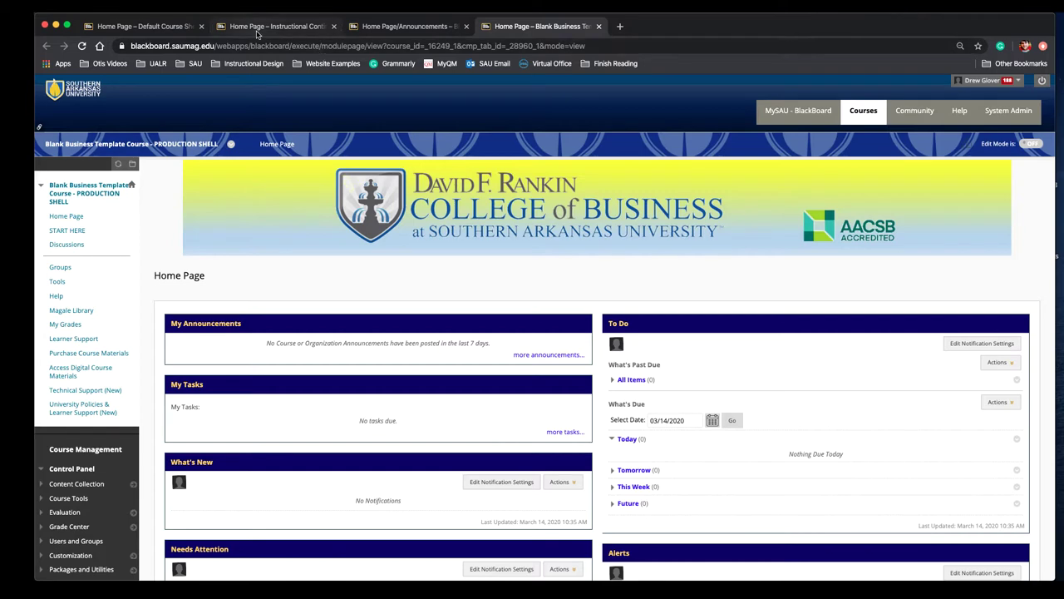
left_click(176, 28)
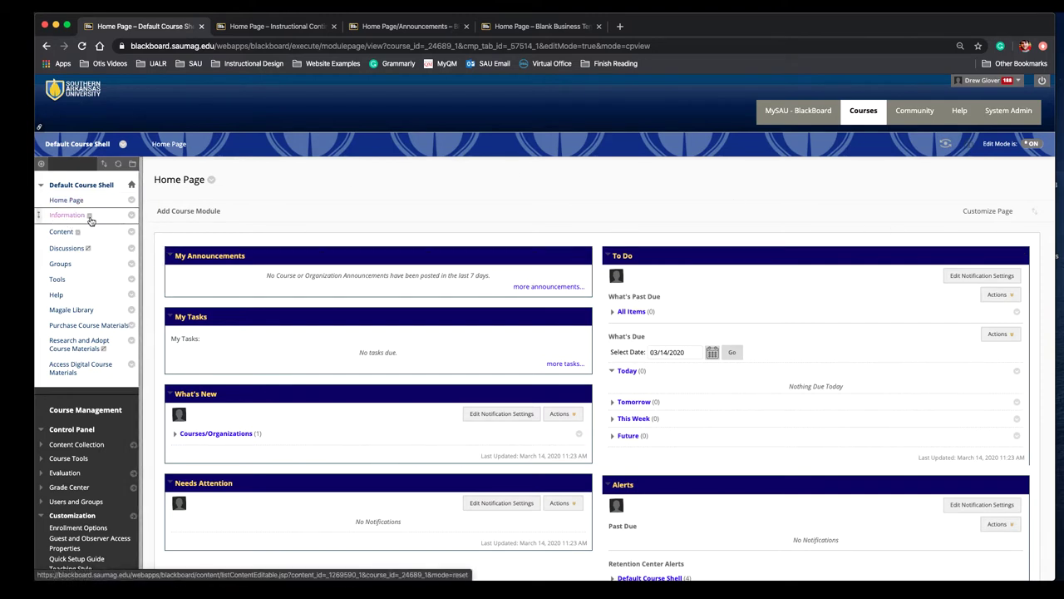
mouse_move(92, 221)
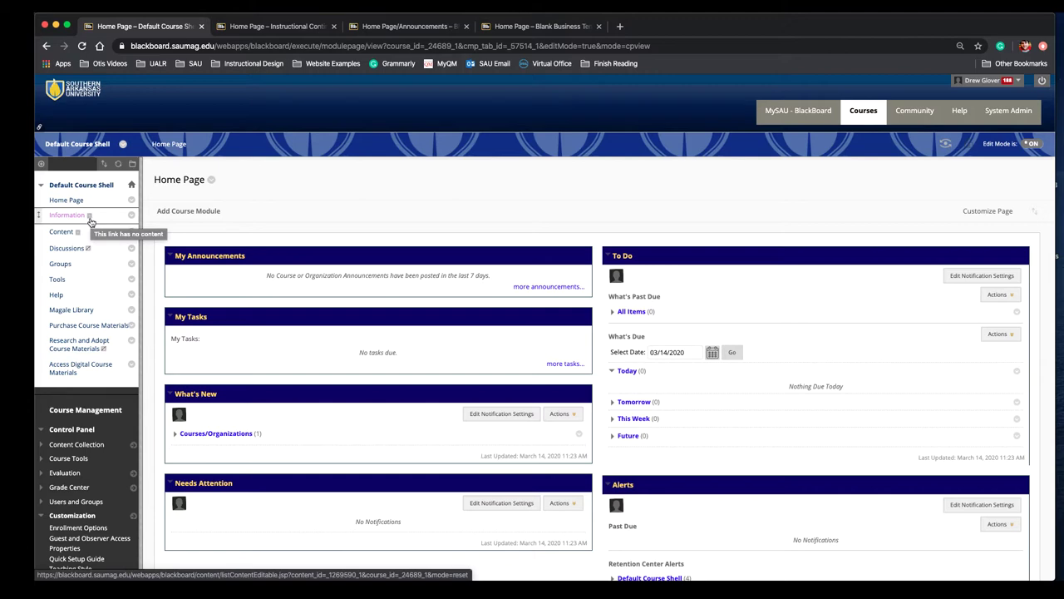
left_click(74, 218)
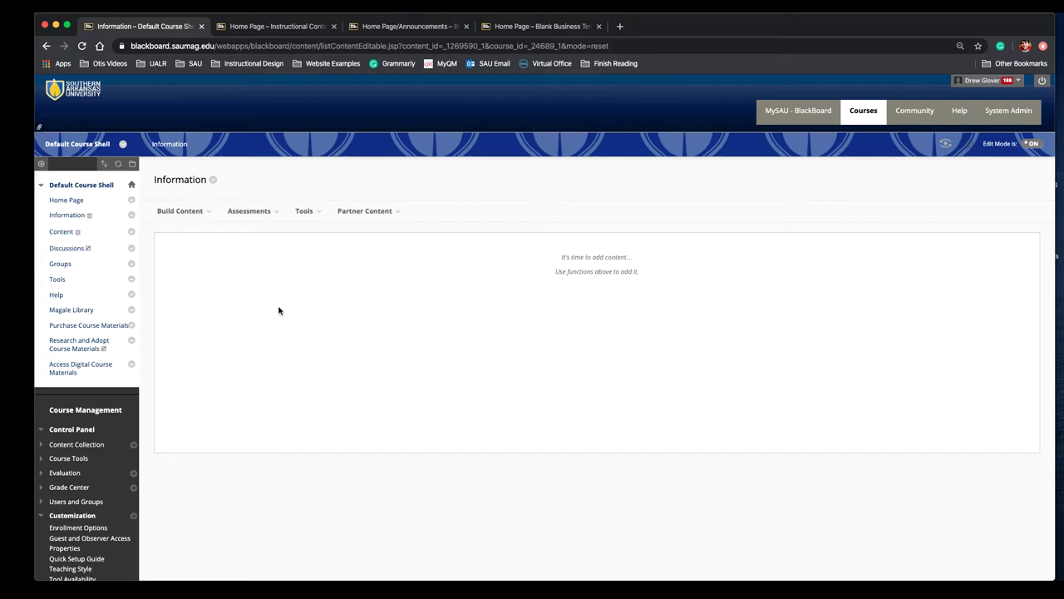
Create an item named 'Faculty Contact Information' with Track Number of Views set to Yes
left_click(202, 215)
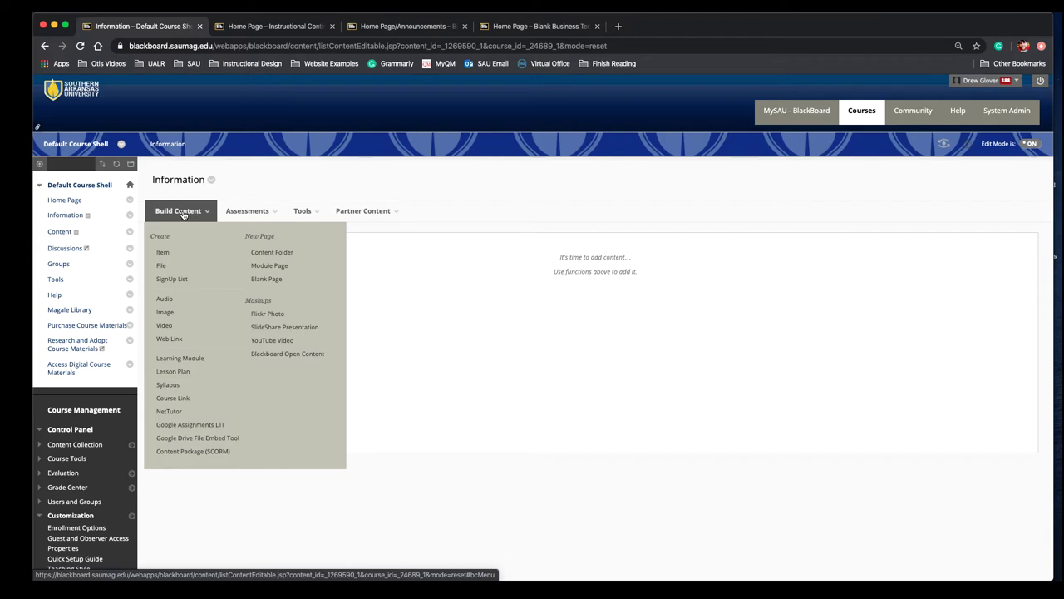
left_click(163, 253)
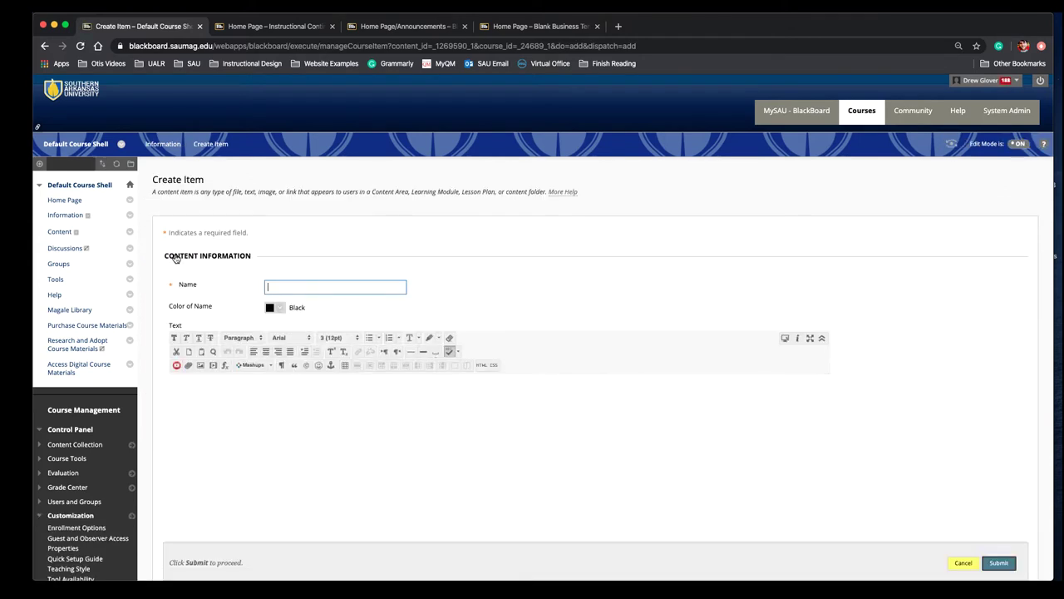
type("Faculty Contact Information")
left_click(254, 424)
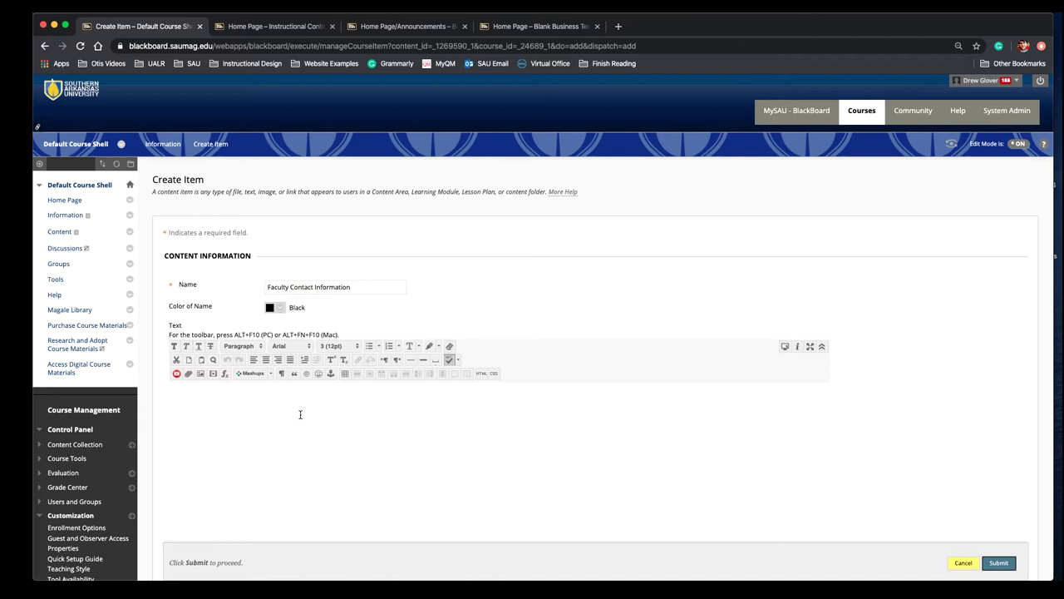
scroll(962, 435, "down", 5)
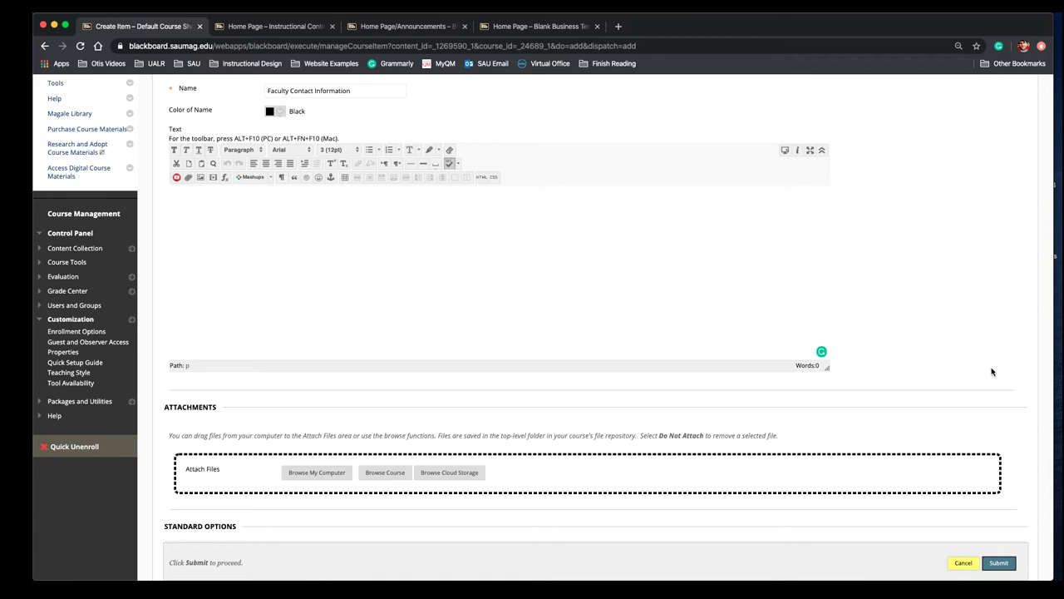
scroll(994, 372, "down", 3)
scroll(581, 370, "down", 1)
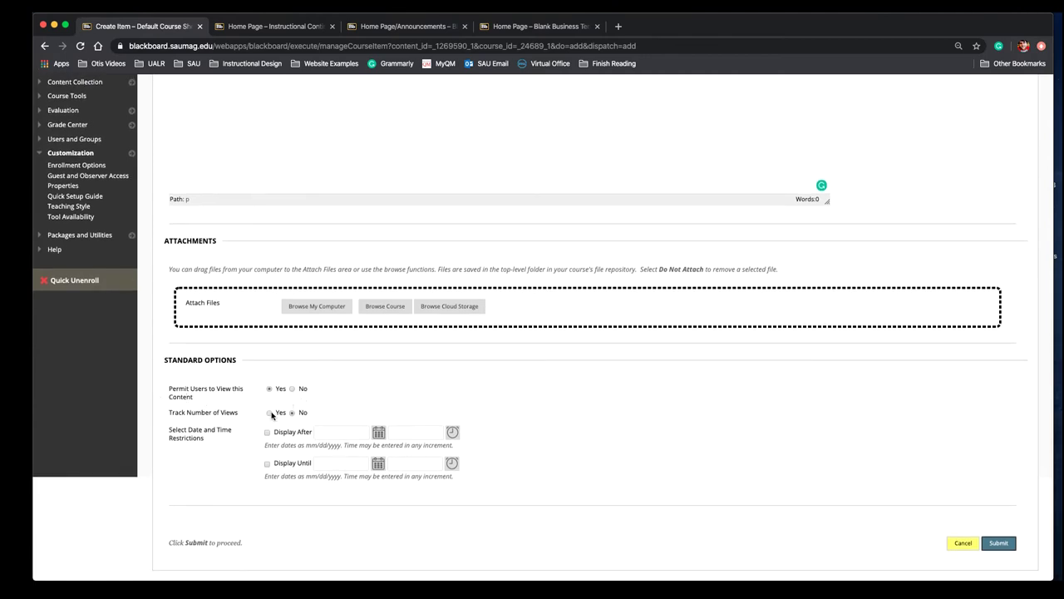
left_click(269, 413)
left_click(1001, 543)
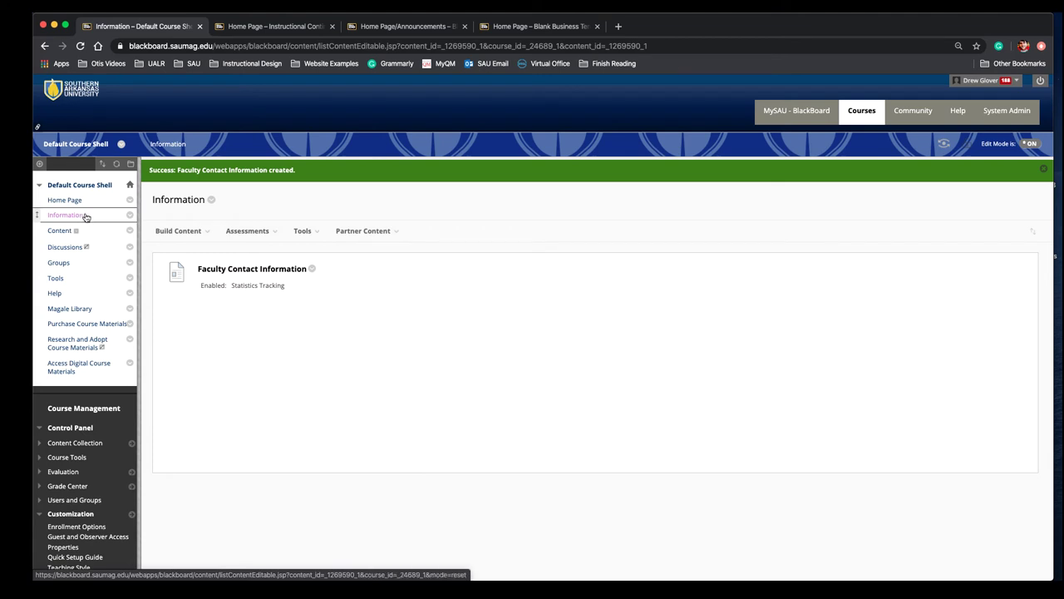
Open the course menu's add menu and close it again without adding anything
left_click(39, 165)
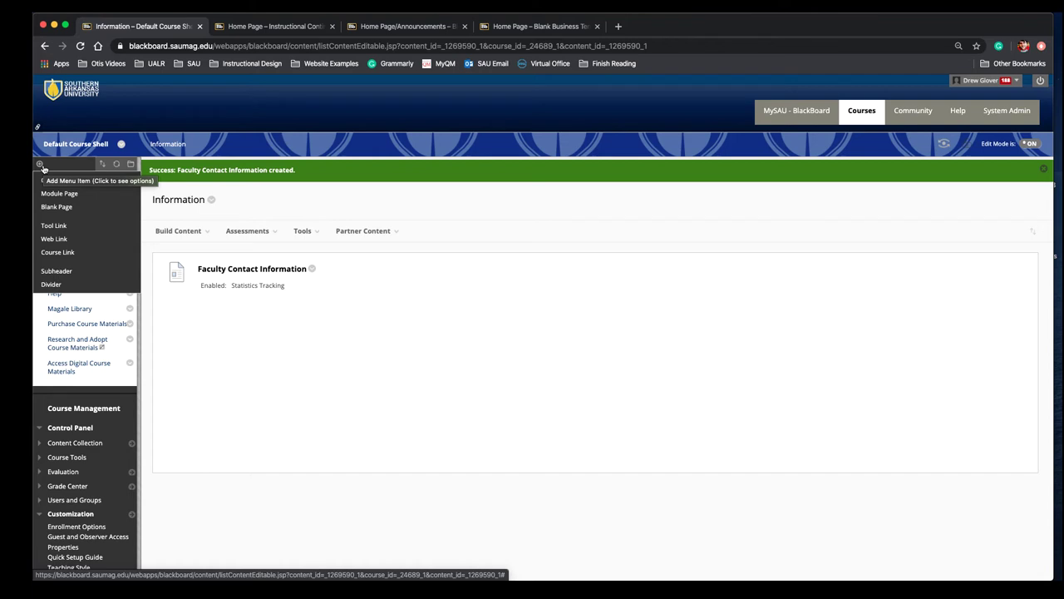
left_click(304, 369)
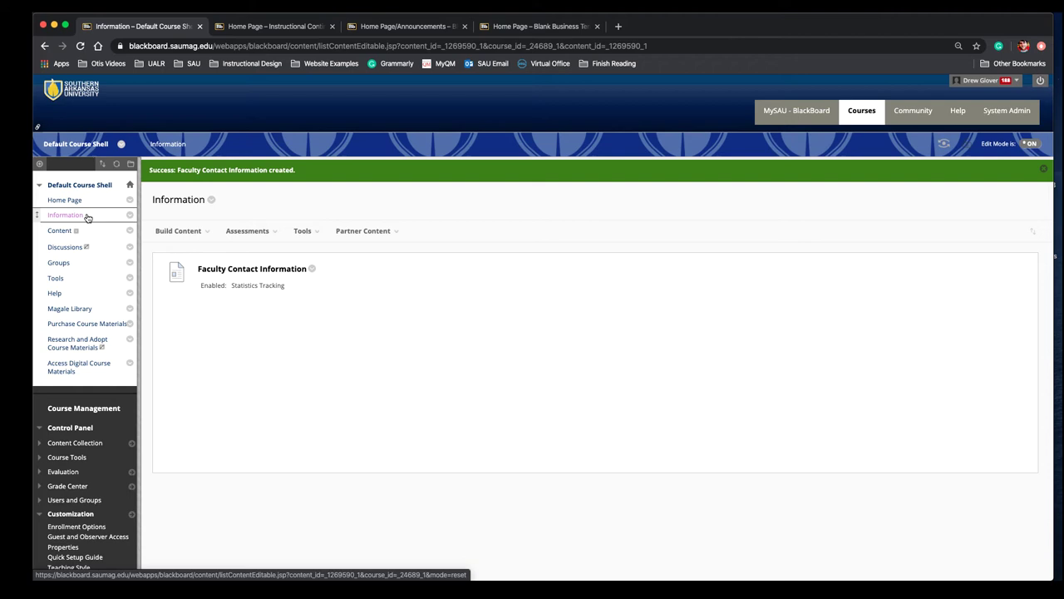
Add a 'Faculty Contact Information' content area to the course menu, available to users
left_click(43, 165)
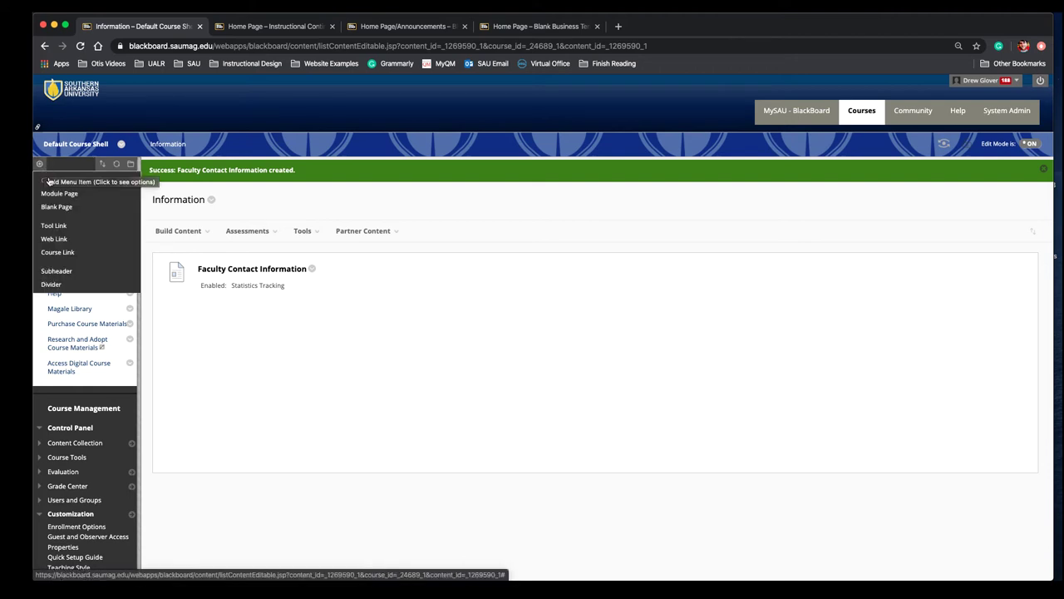
left_click(49, 181)
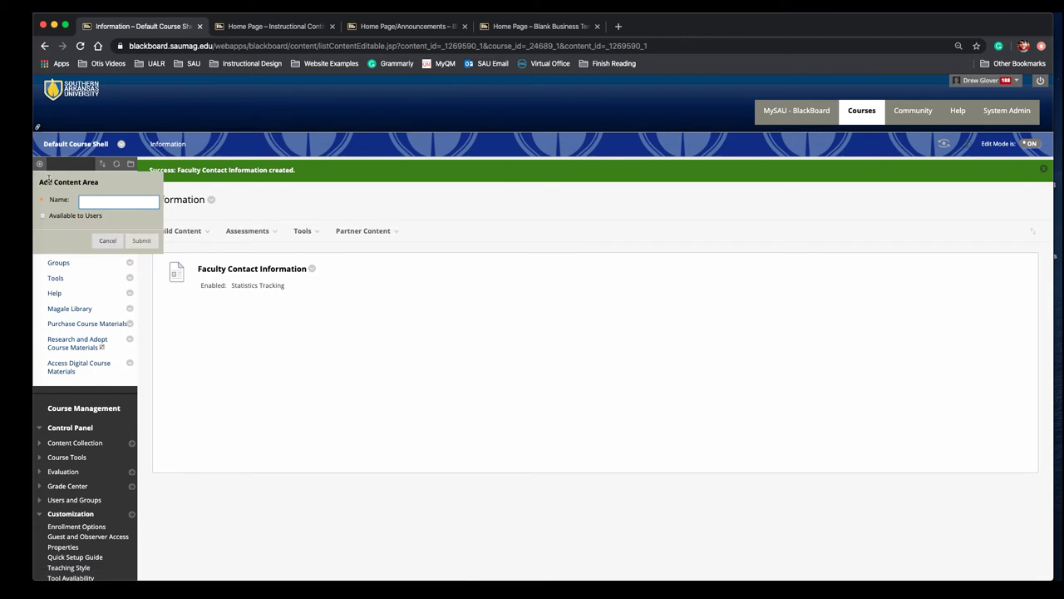
type("Faculty Co")
type("ntact Information")
left_click(43, 218)
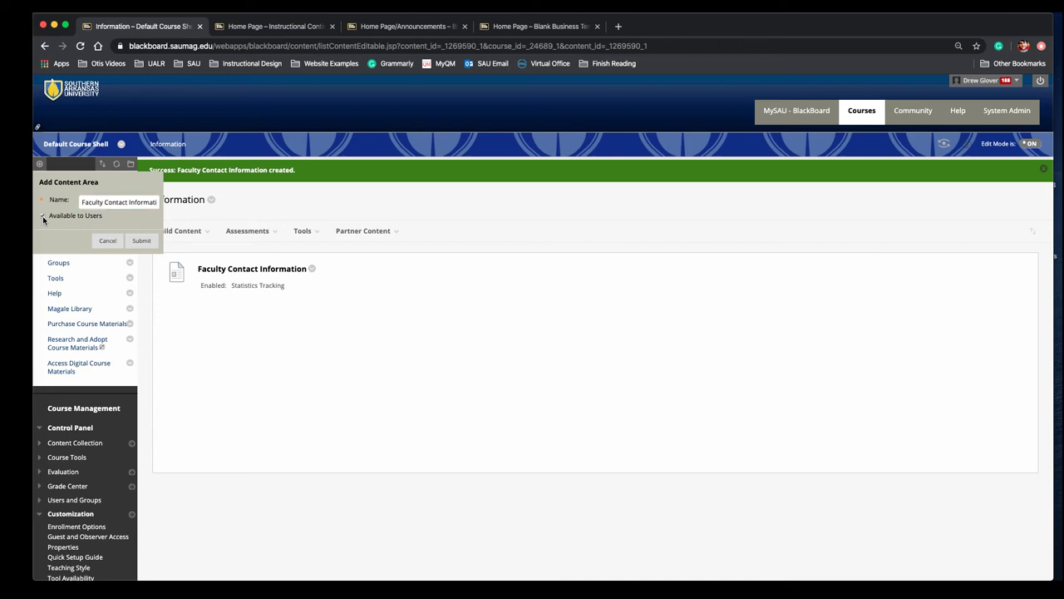
left_click(142, 242)
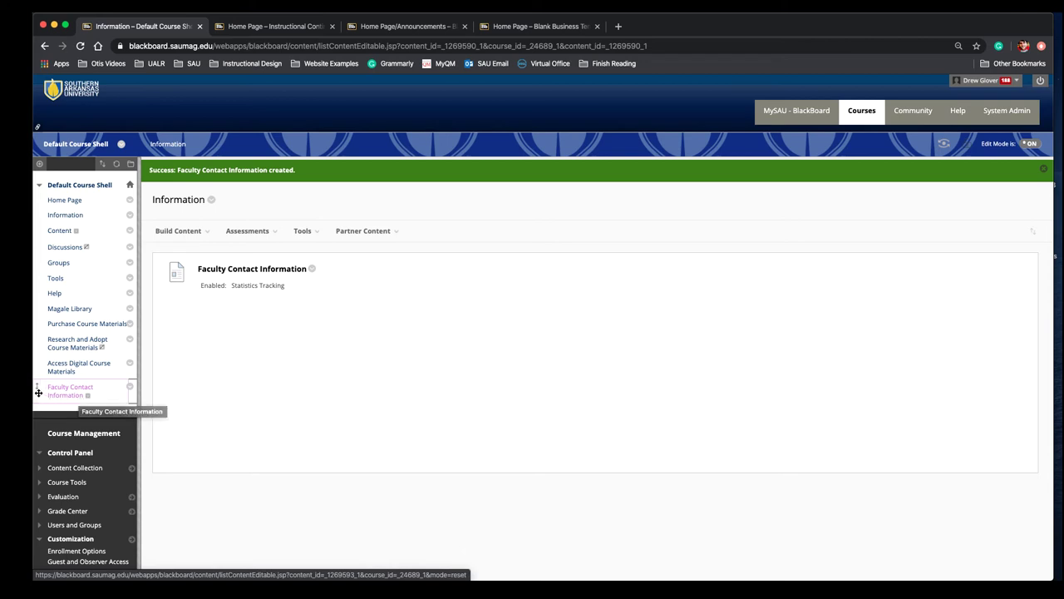
Reorder the course menu so Faculty Contact Information sits second, directly below Home Page
left_click_drag(38, 393, 71, 398)
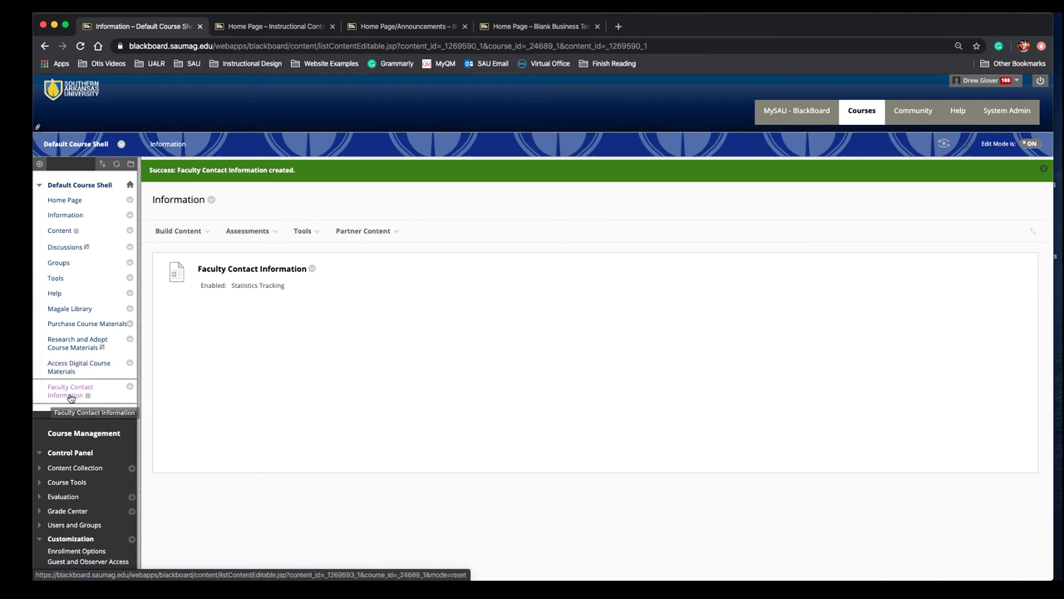
left_click(104, 168)
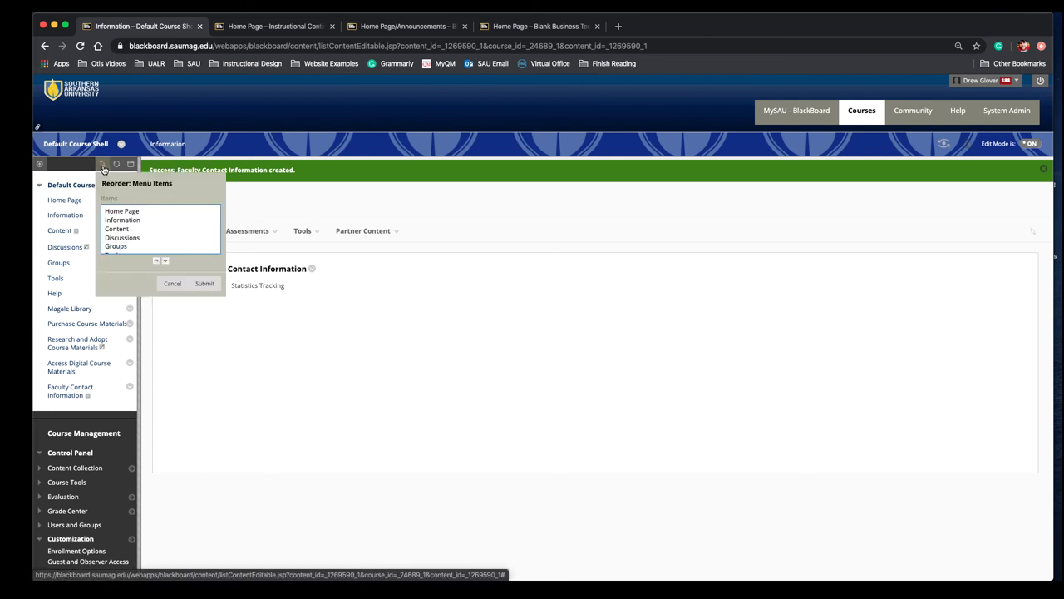
scroll(133, 241, "down", 3)
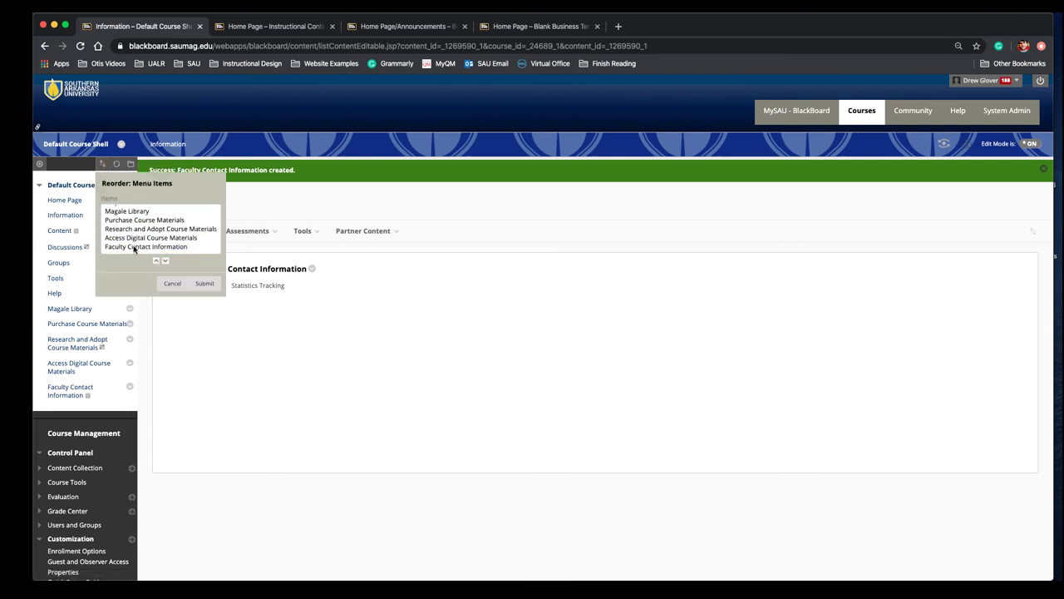
left_click(137, 247)
left_click(155, 260)
left_click(156, 260)
left_click(156, 260)
left_click(155, 260)
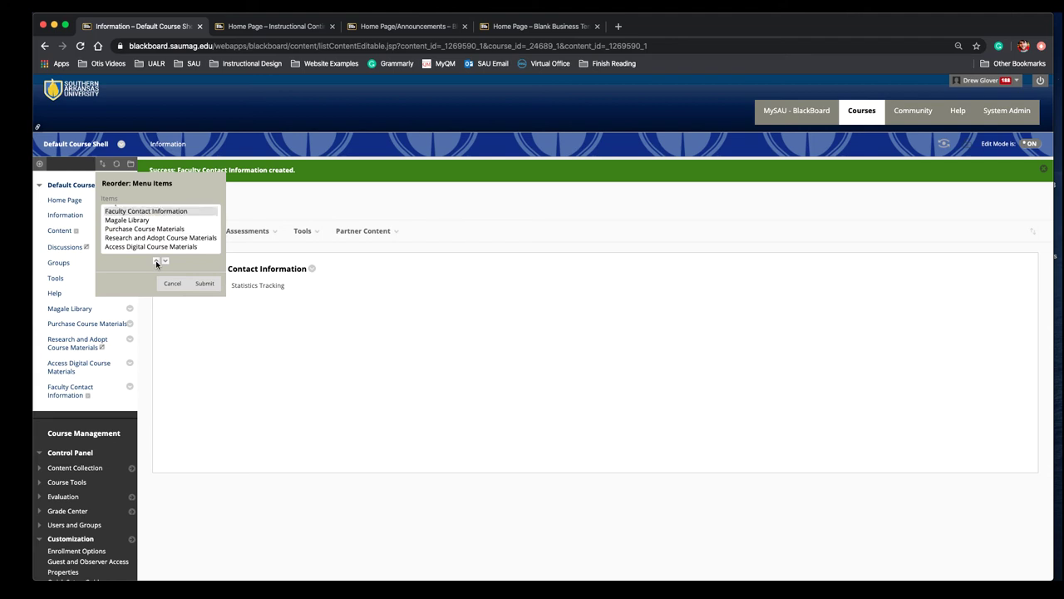
left_click(155, 260)
left_click(155, 260)
left_click(156, 260)
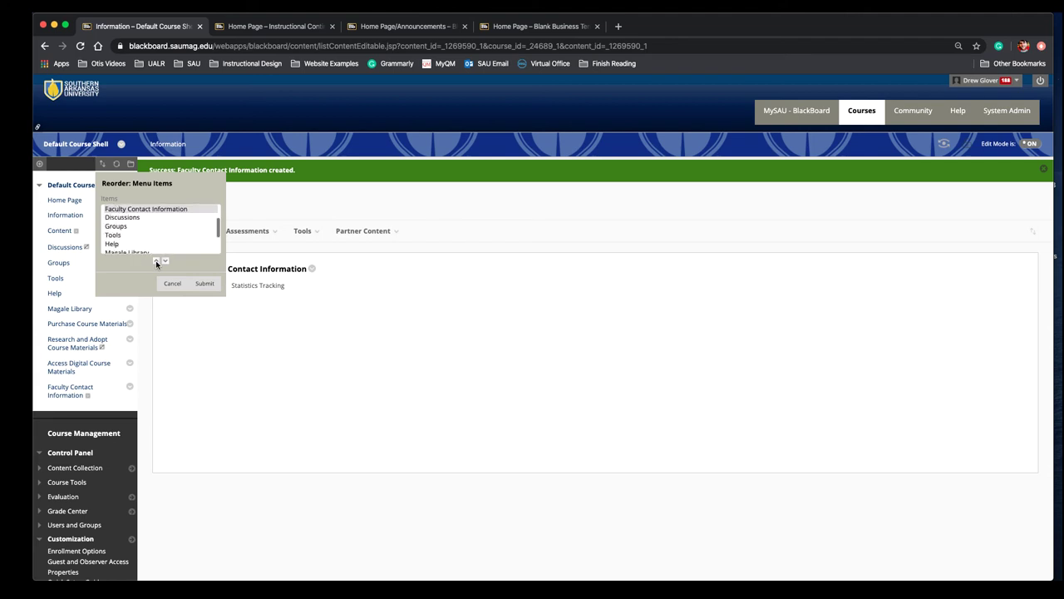
left_click(155, 260)
left_click(155, 261)
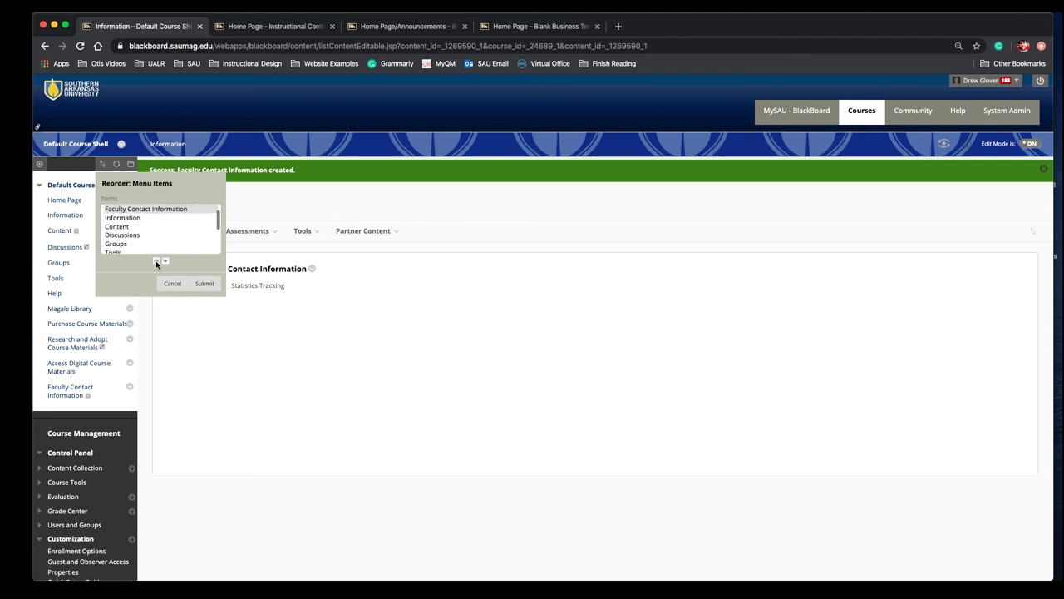
left_click(206, 283)
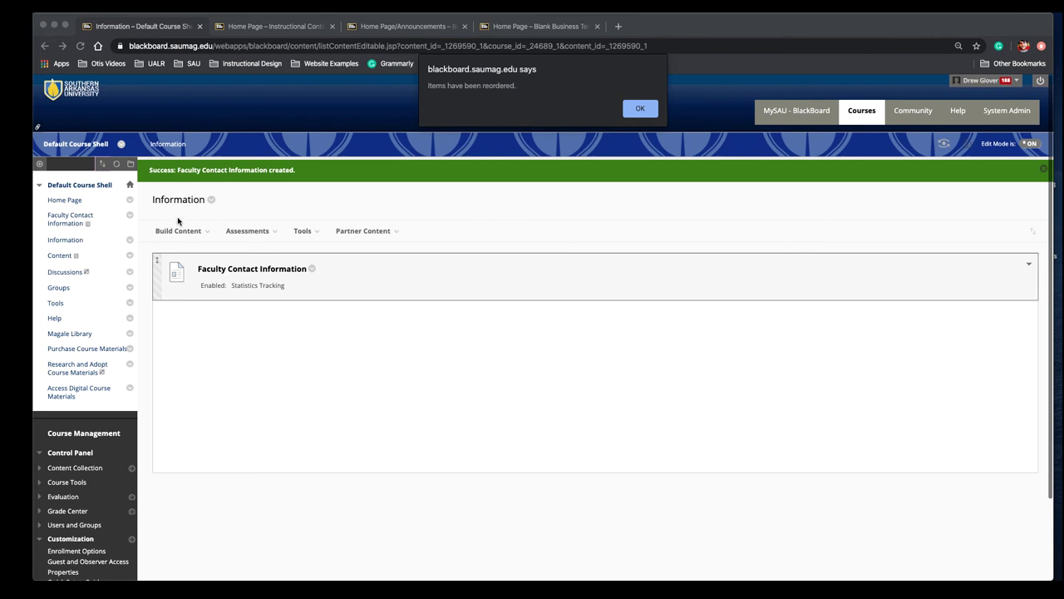
Move the Faculty Contact Information item from Information into the Faculty Contact Information content area
left_click(641, 109)
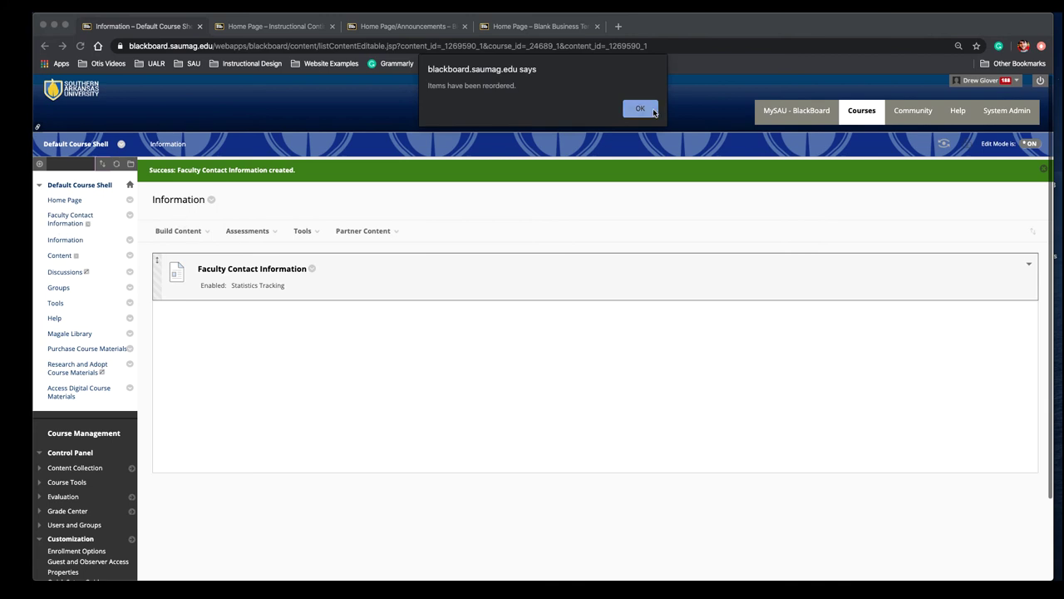
left_click(79, 242)
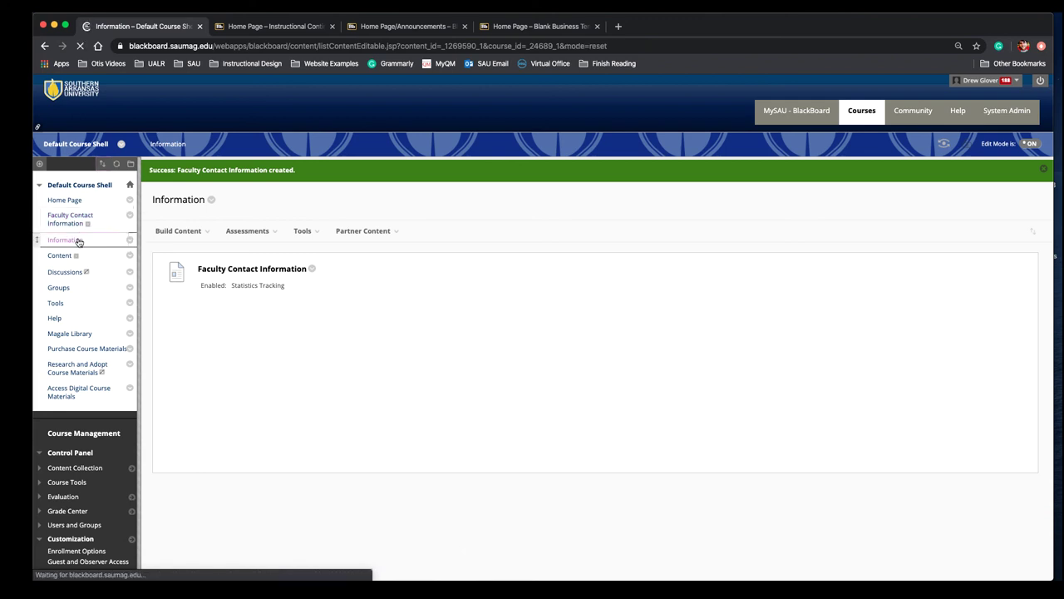
left_click(313, 270)
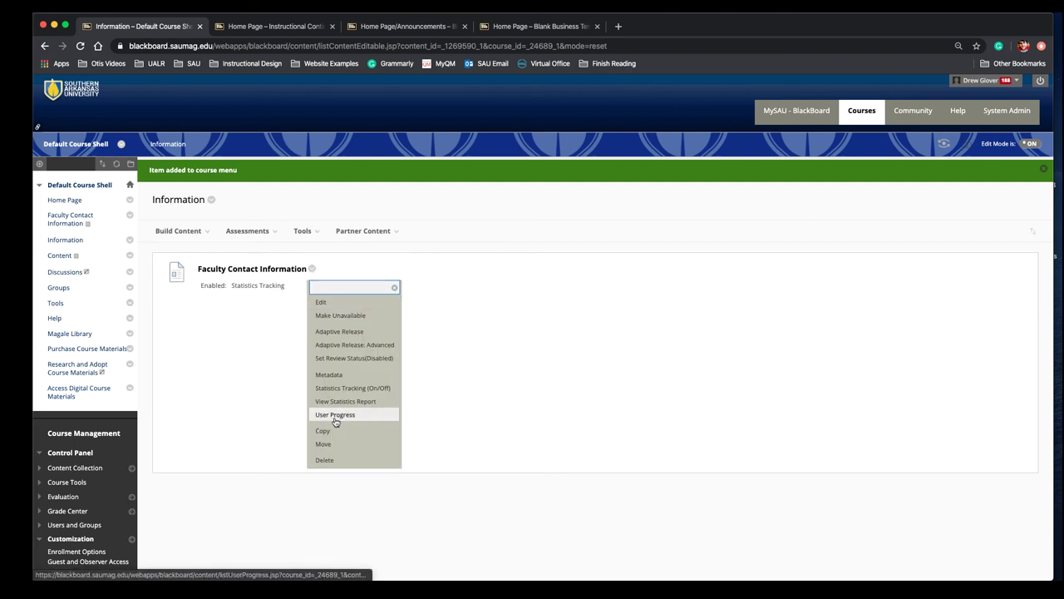
left_click(336, 446)
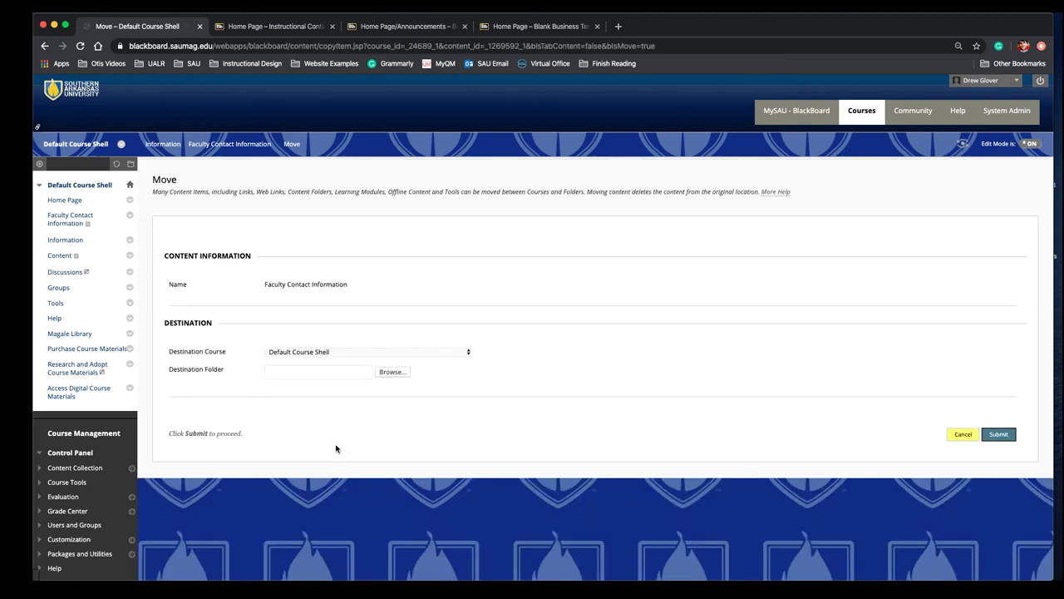
left_click(189, 355)
left_click(392, 373)
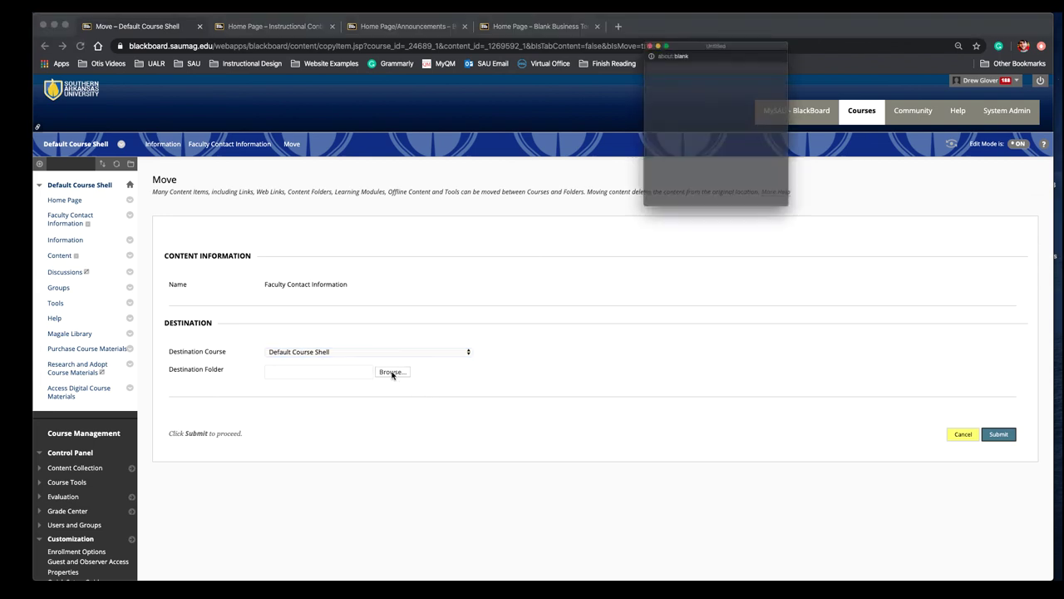
left_click(667, 96)
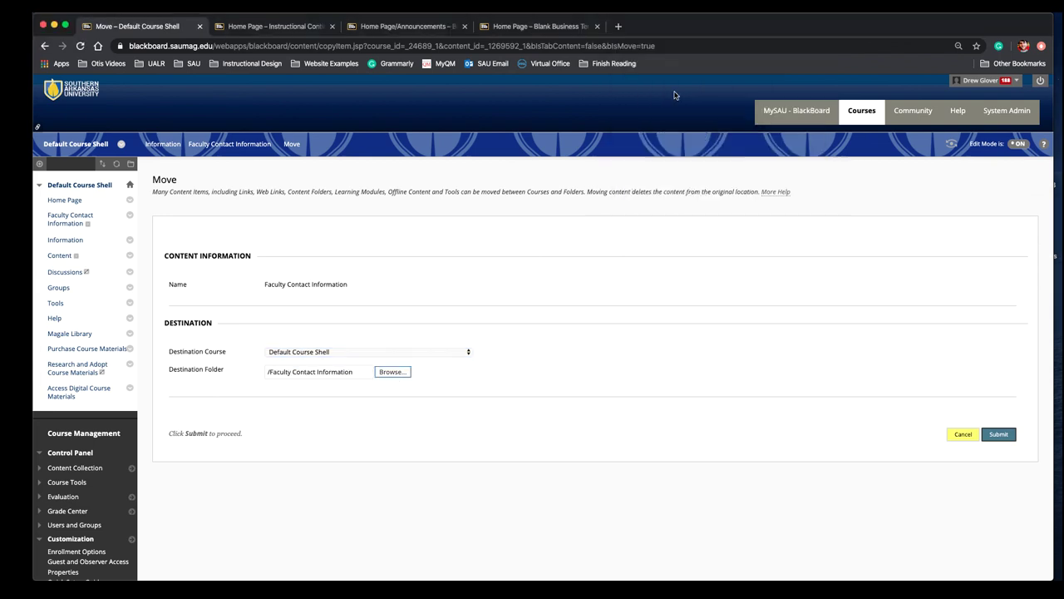
left_click(1007, 437)
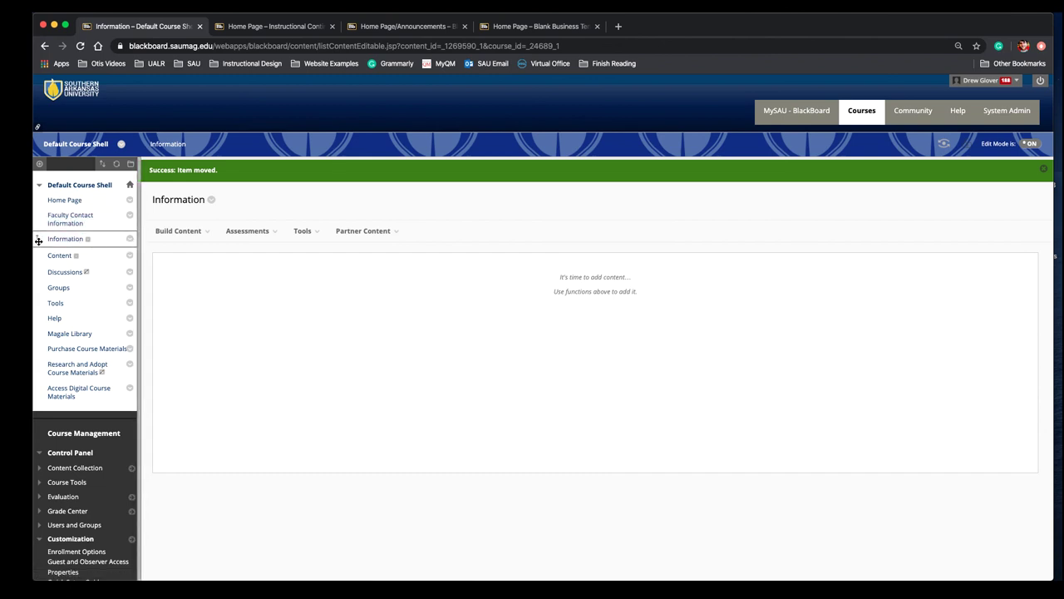
mouse_move(43, 244)
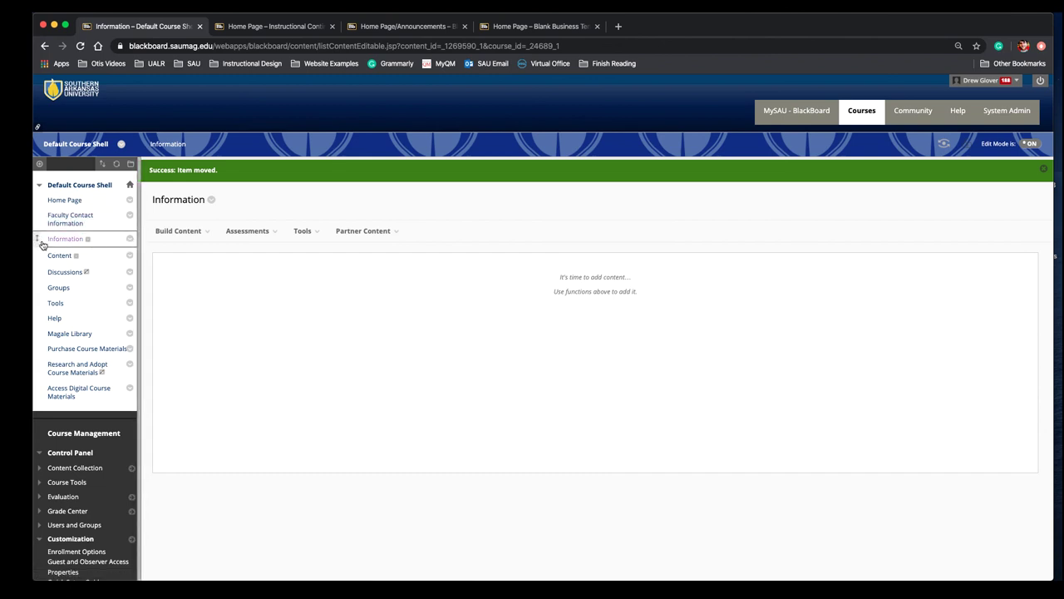
left_click(131, 241)
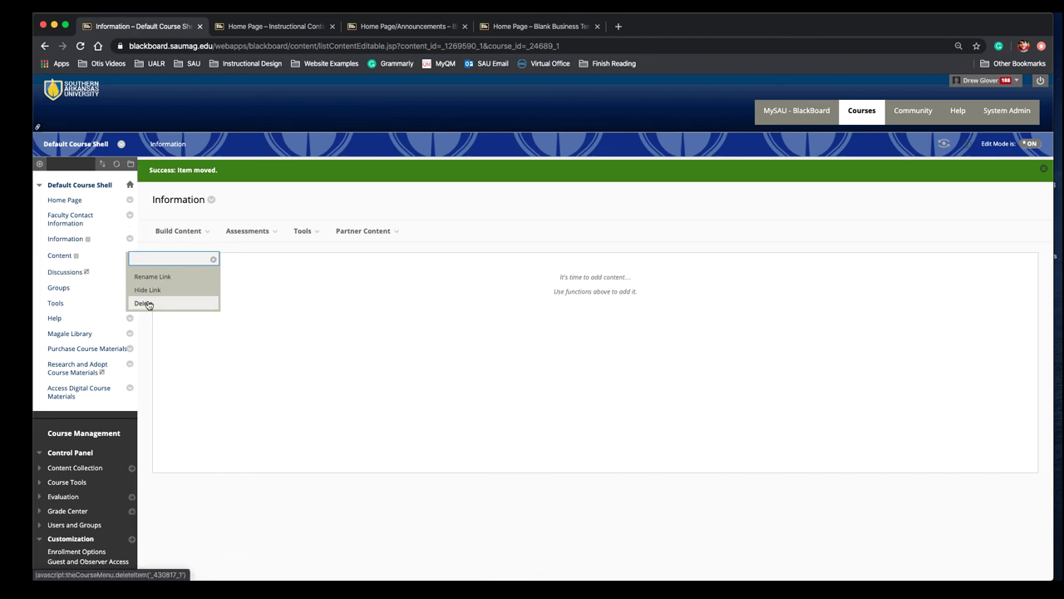